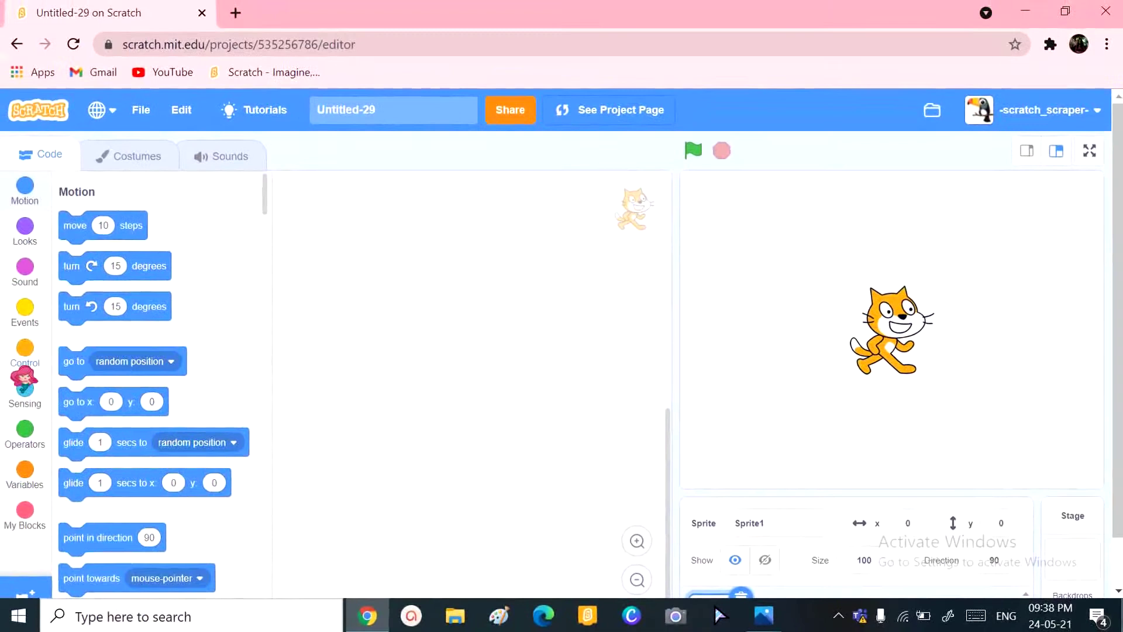
Show the Events hat blocks in the Scratch block palette.
{"action": "left_click", "coordinate": [27, 315]}
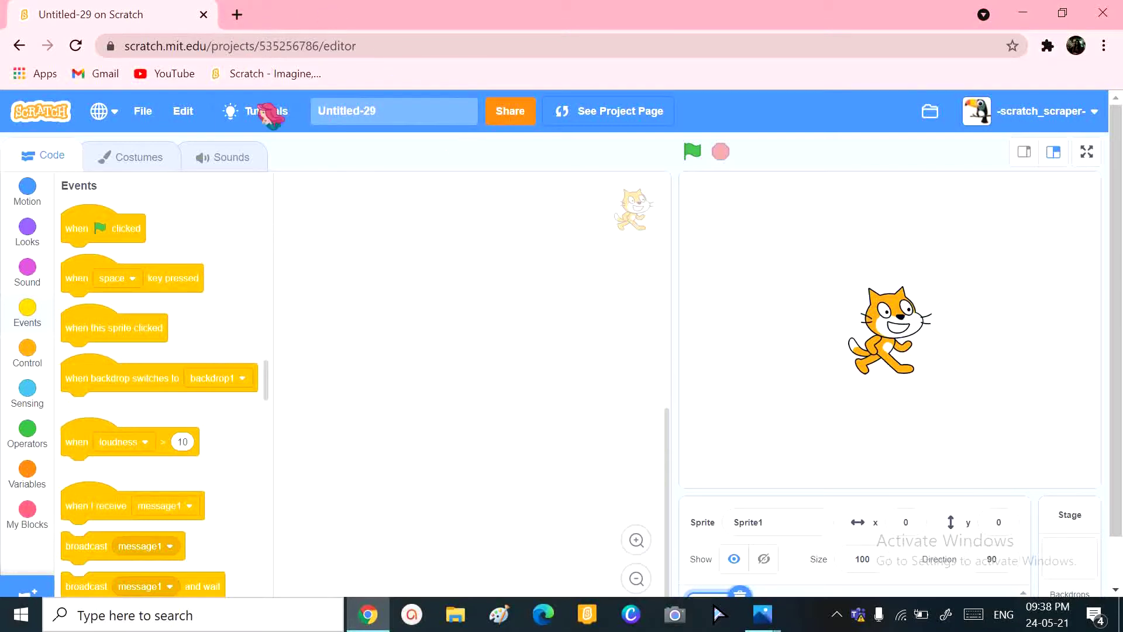
On a new tab, search the Chrome Web Store for 'scratch addons' and open its page.
{"action": "left_click", "coordinate": [237, 15]}
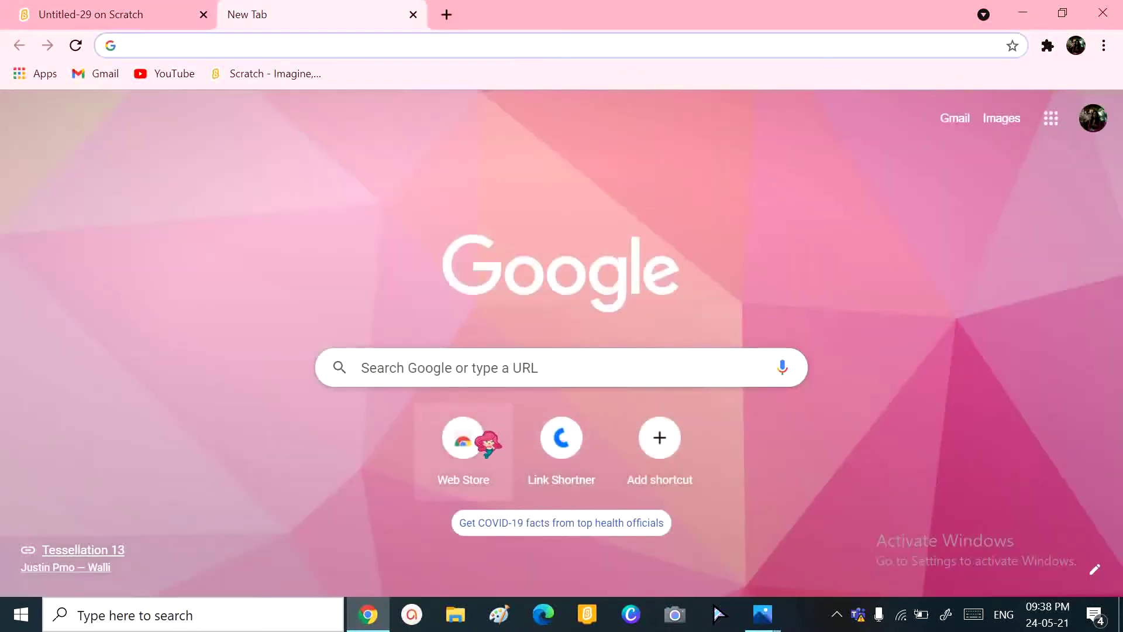
{"action": "left_click", "coordinate": [484, 442]}
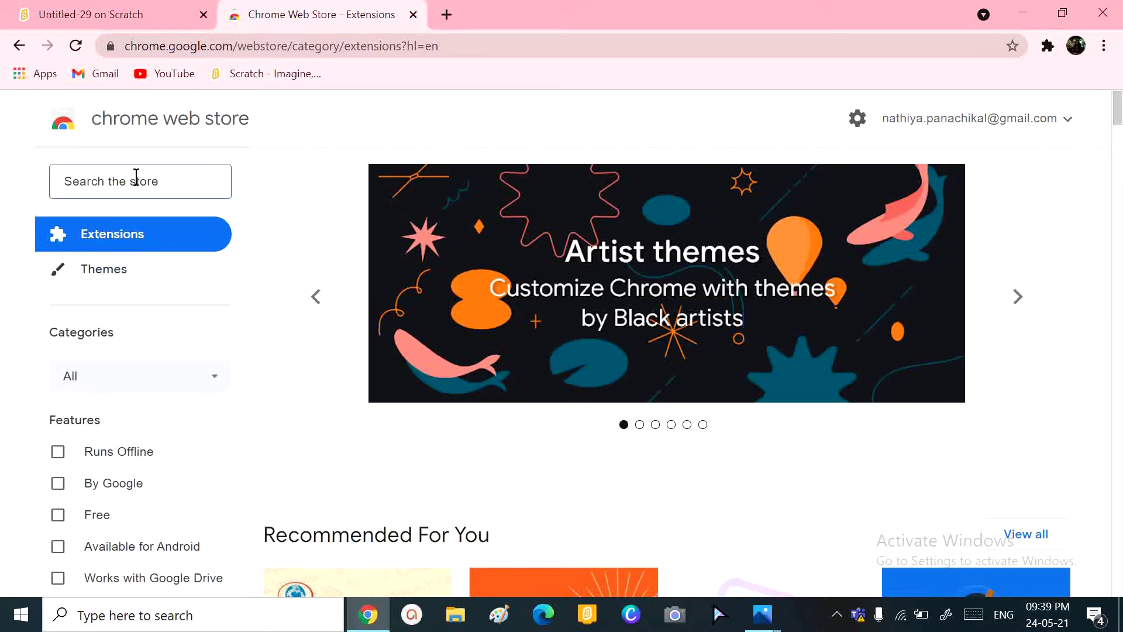
{"action": "type", "text": "scratch"}
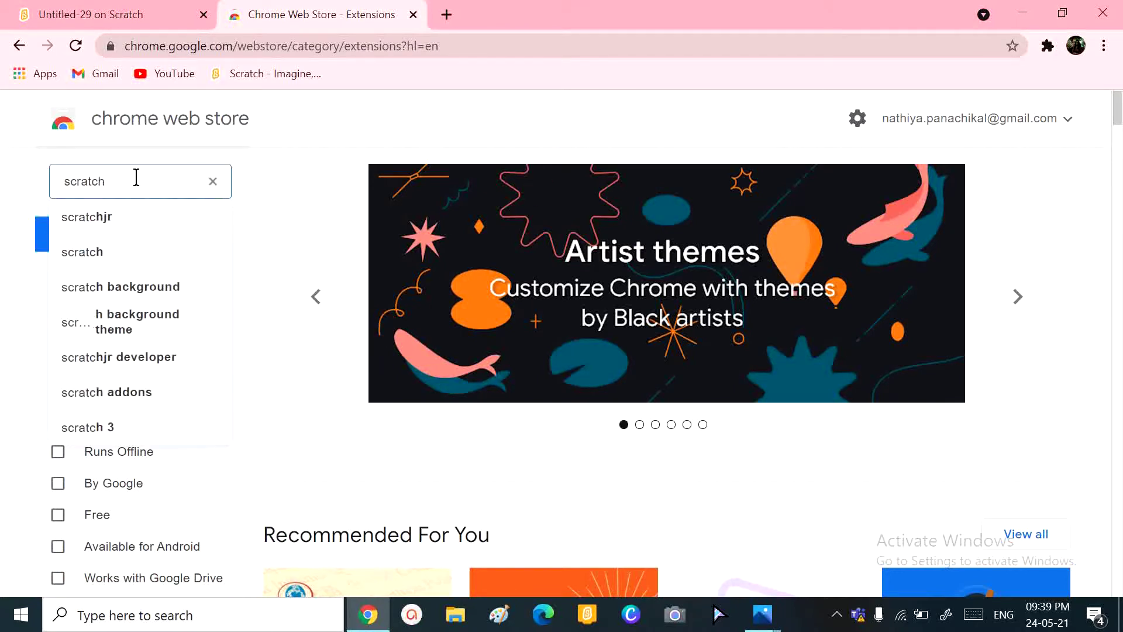
{"action": "type", "text": " addo"}
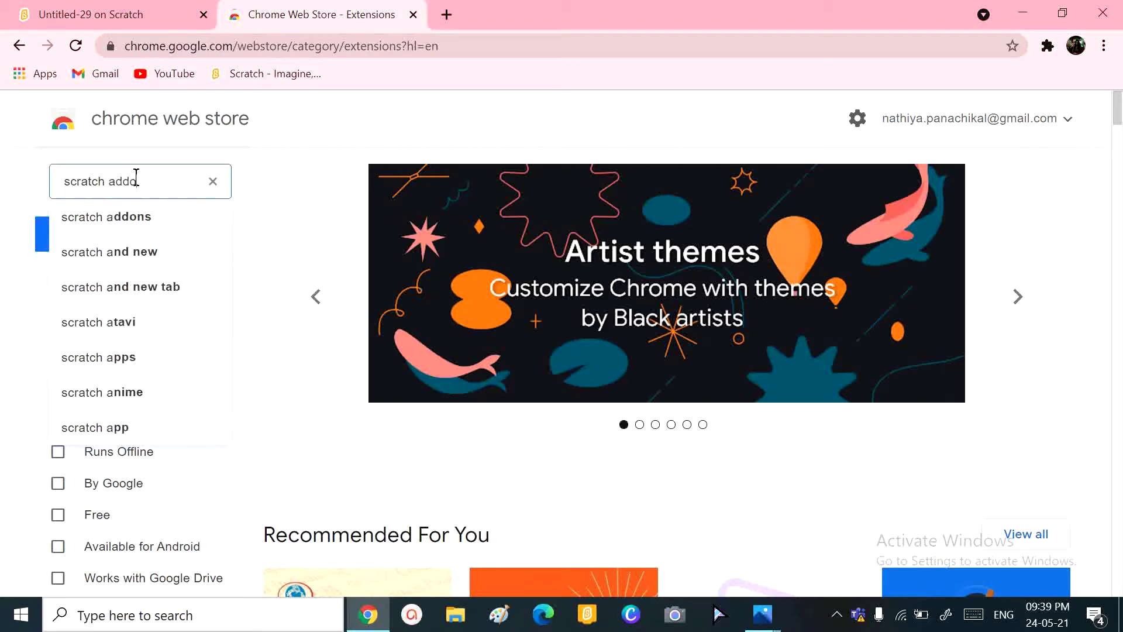
{"action": "type", "text": "ns"}
{"action": "key", "text": "Return"}
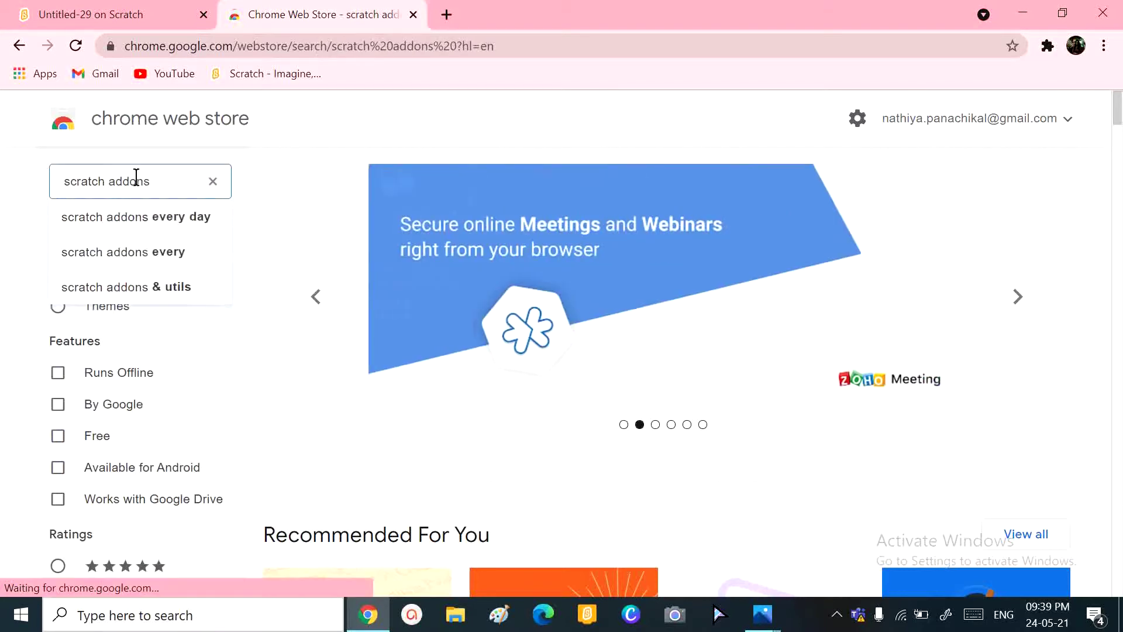
{"action": "left_click", "coordinate": [542, 299]}
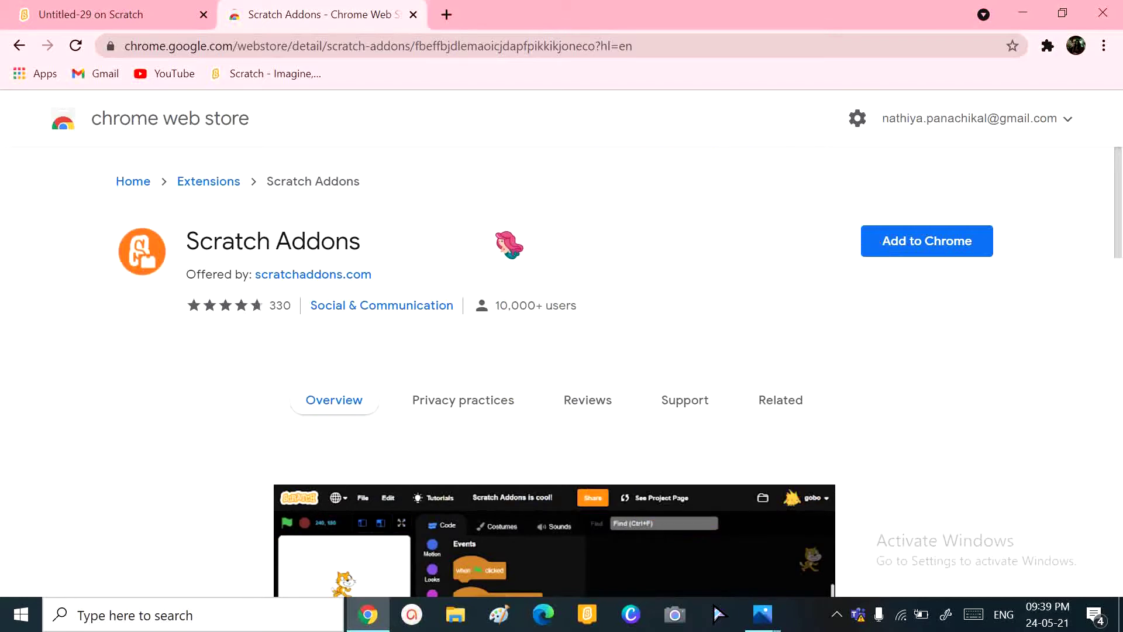
Add the Scratch Addons extension to Chrome and check the installed extensions list.
{"action": "left_click", "coordinate": [904, 253]}
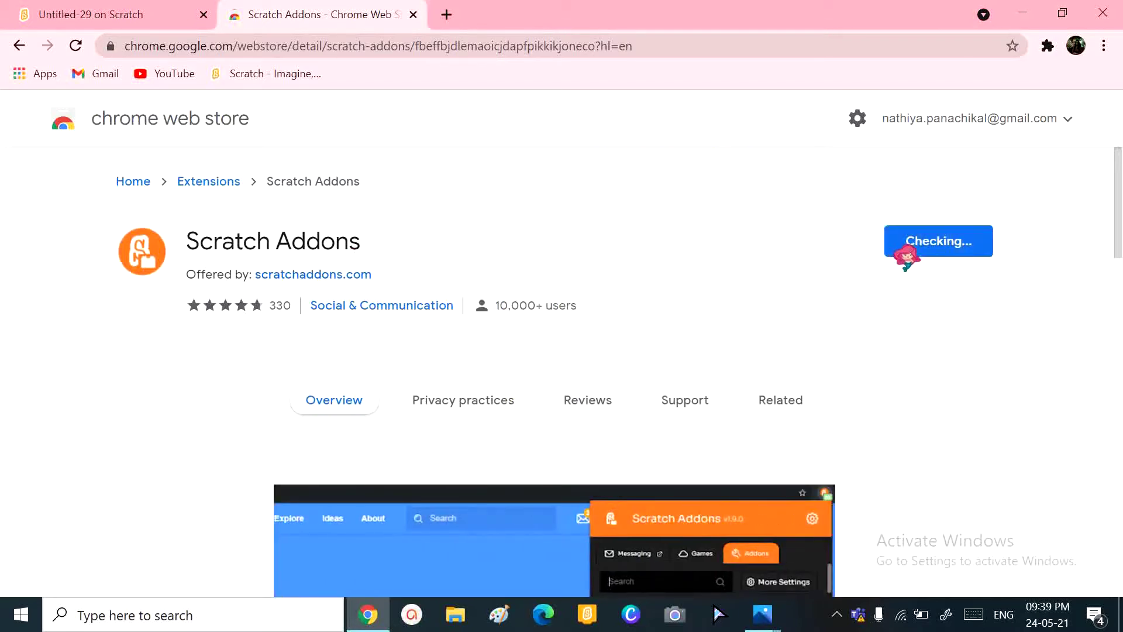
{"action": "left_click", "coordinate": [616, 211]}
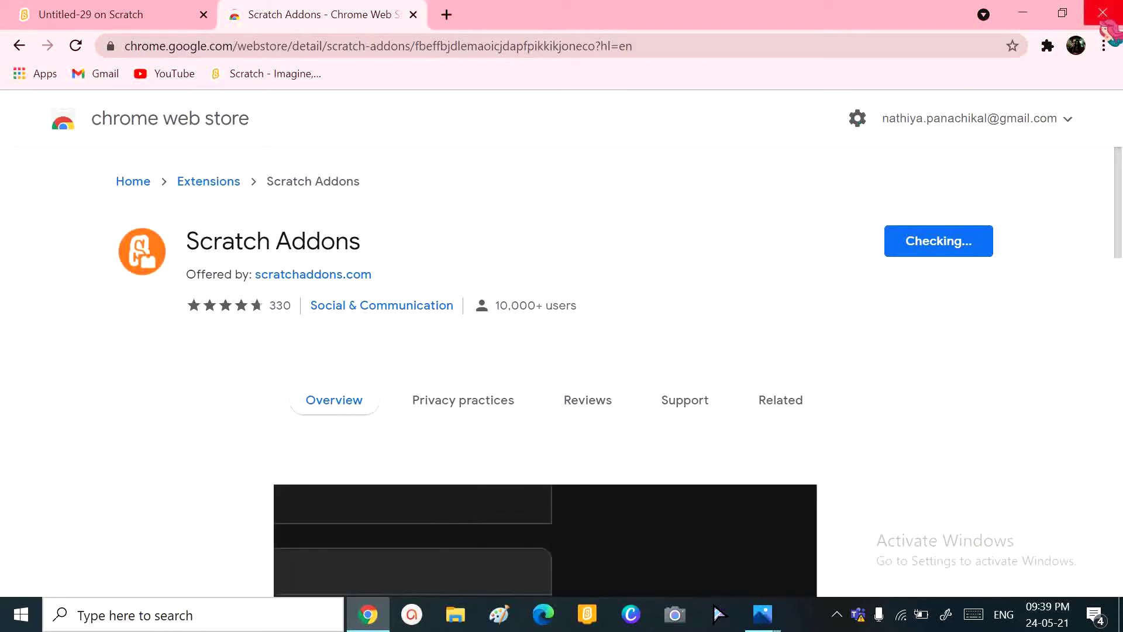
{"action": "left_click", "coordinate": [1046, 45]}
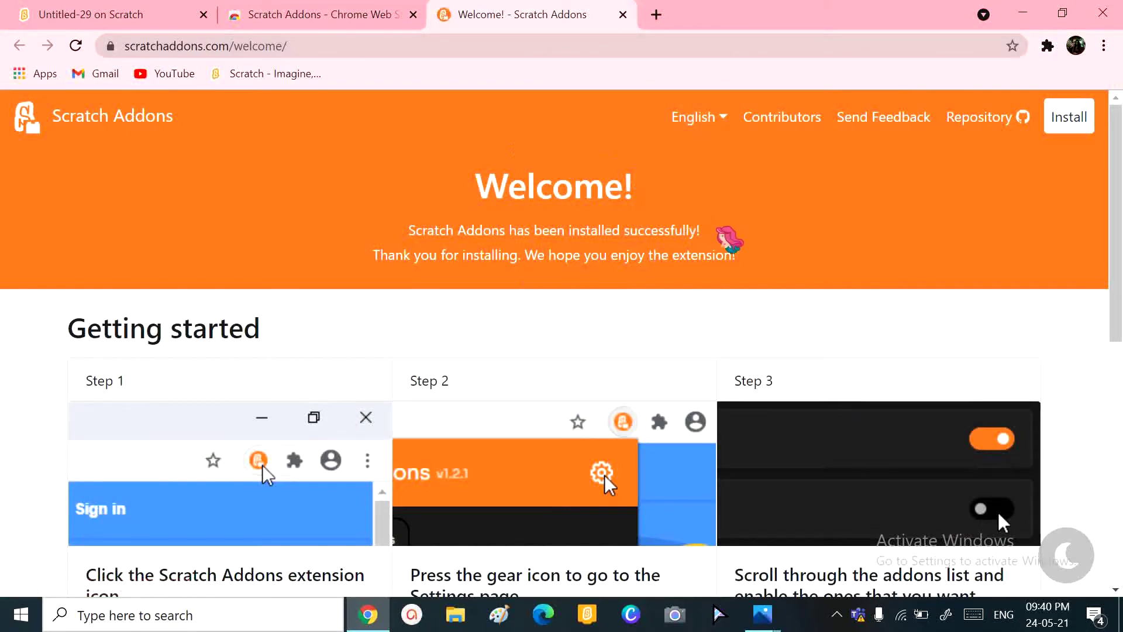
{"action": "scroll", "coordinate": [562, 352], "scroll_direction": "down", "scroll_amount": 5}
{"action": "scroll", "coordinate": [562, 351], "scroll_direction": "up", "scroll_amount": 5}
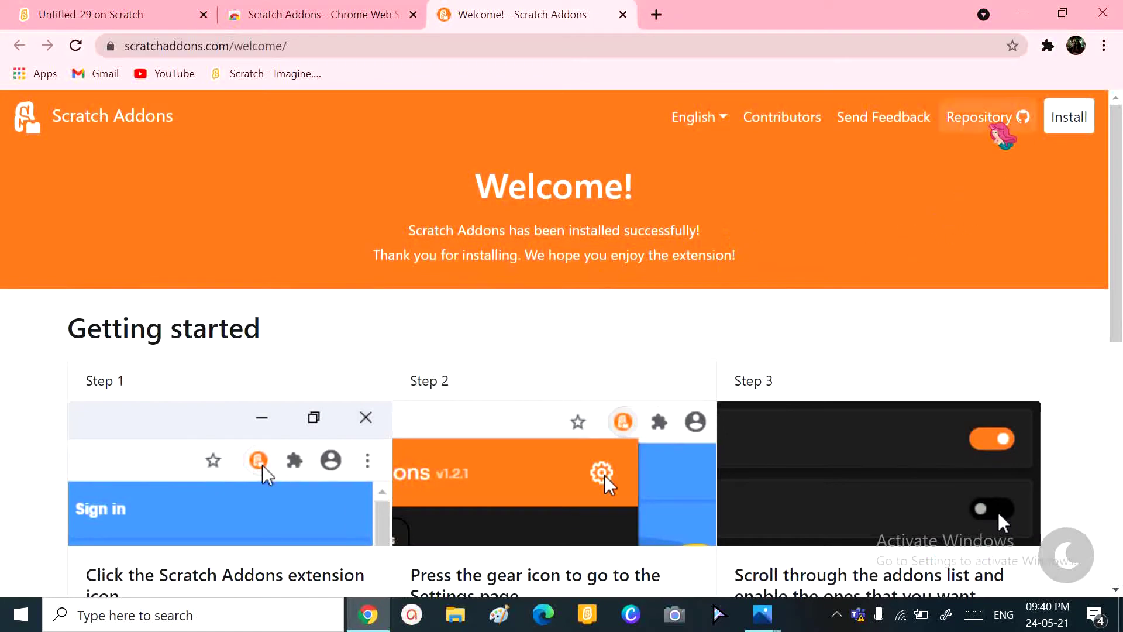
On a new tab, open the Scratch Addons popup from the Extensions menu.
{"action": "left_click", "coordinate": [656, 14]}
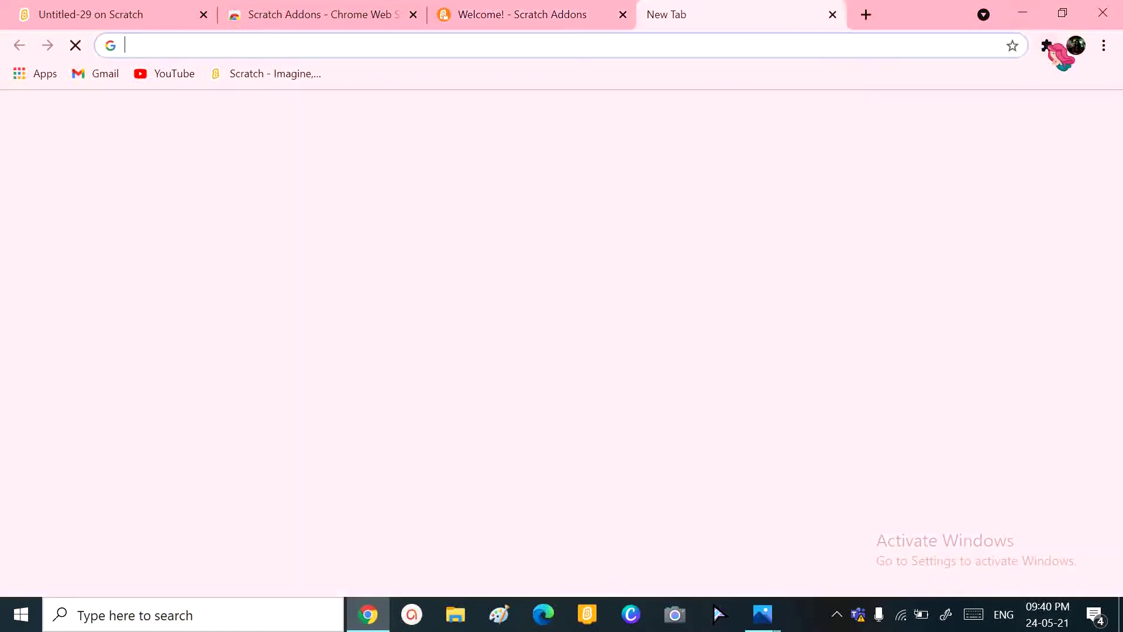
{"action": "left_click", "coordinate": [1047, 46]}
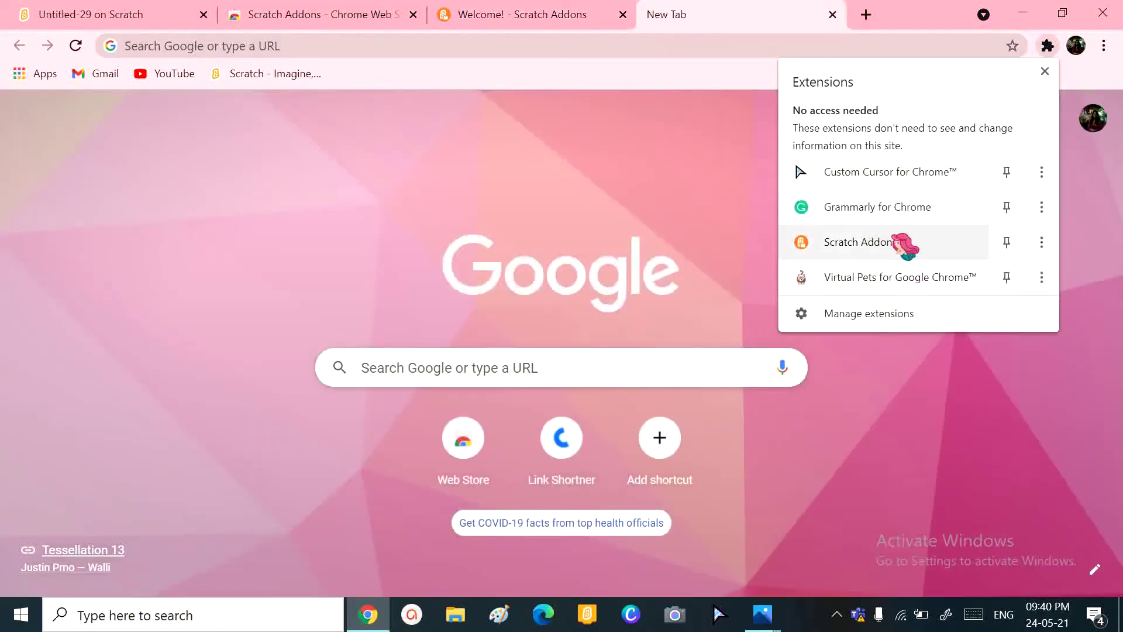
{"action": "left_click", "coordinate": [898, 242]}
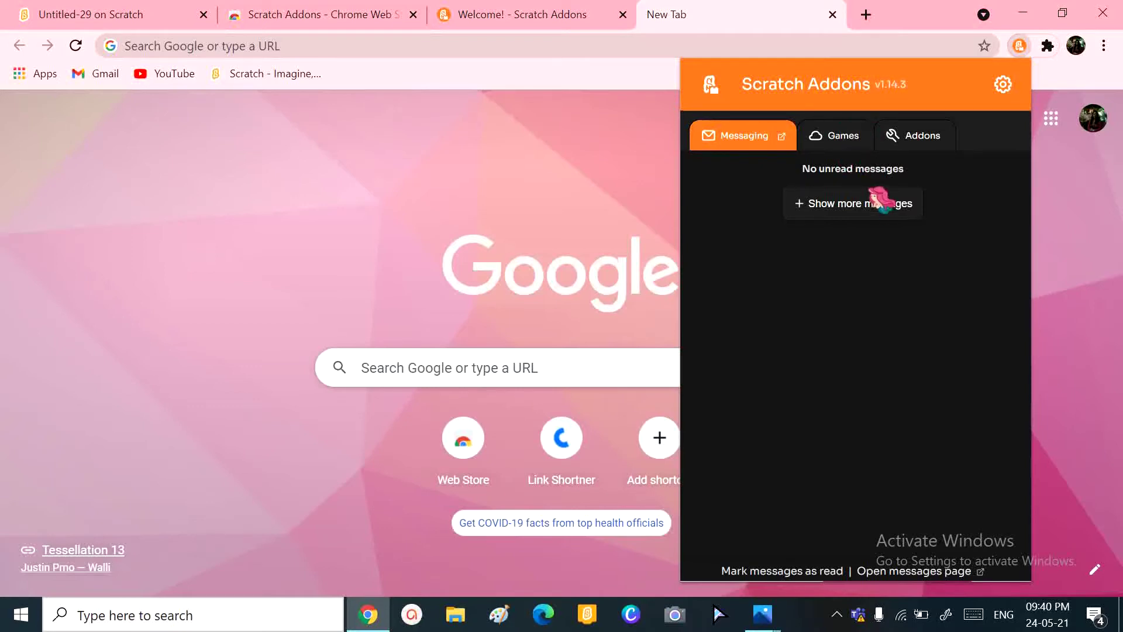
Look through the popup's Games and Addons sections, then open More Settings.
{"action": "left_click", "coordinate": [838, 146]}
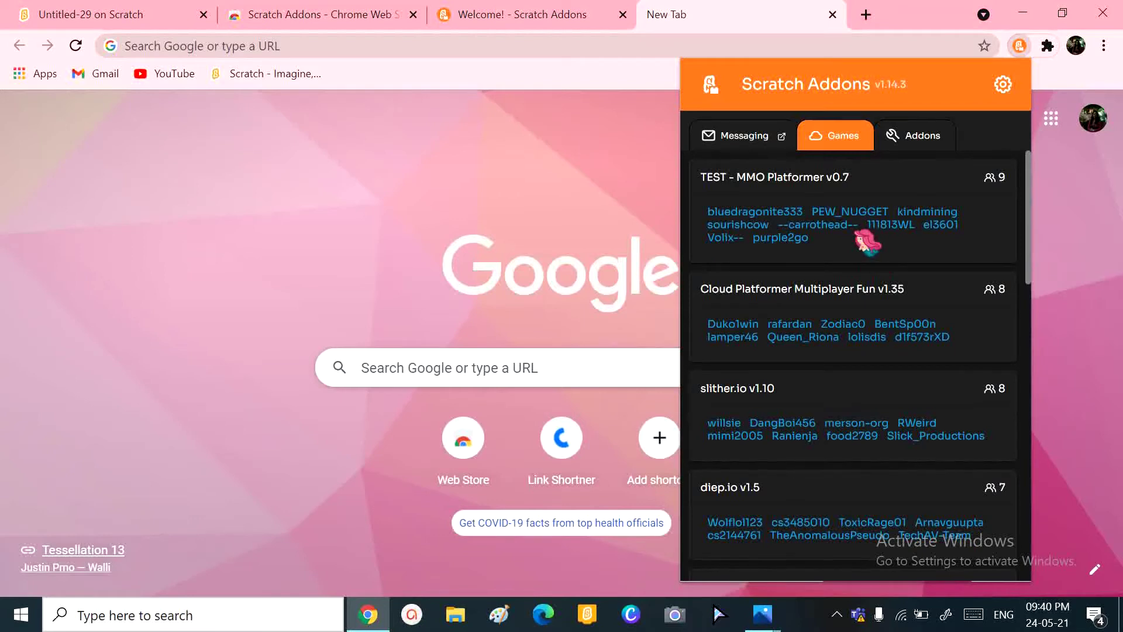
{"action": "left_click", "coordinate": [915, 137]}
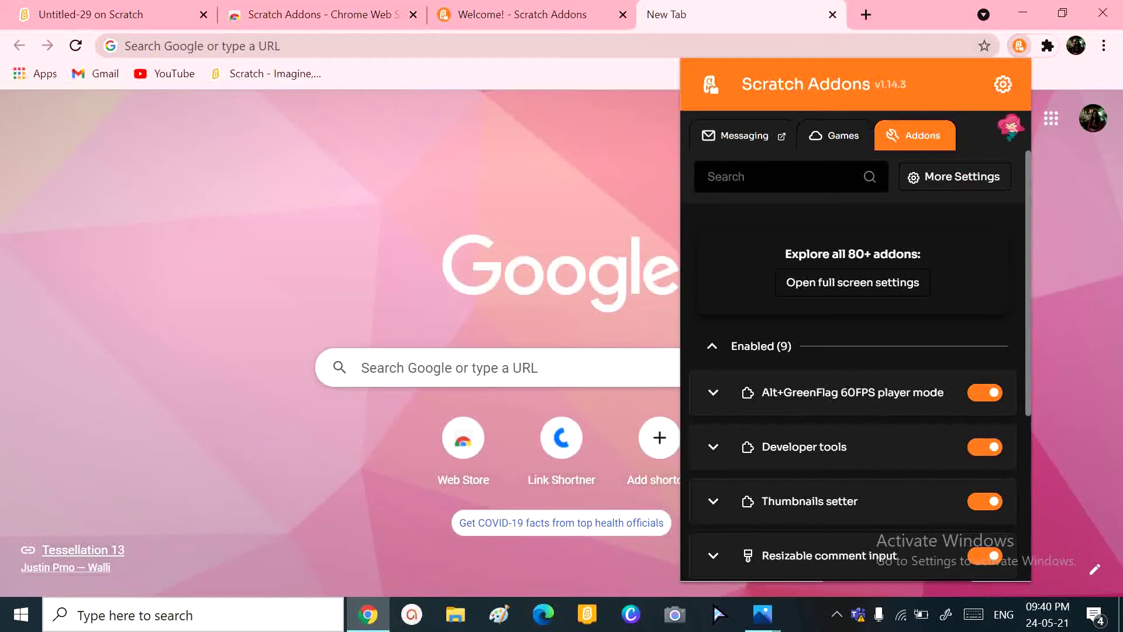
{"action": "left_click", "coordinate": [989, 175]}
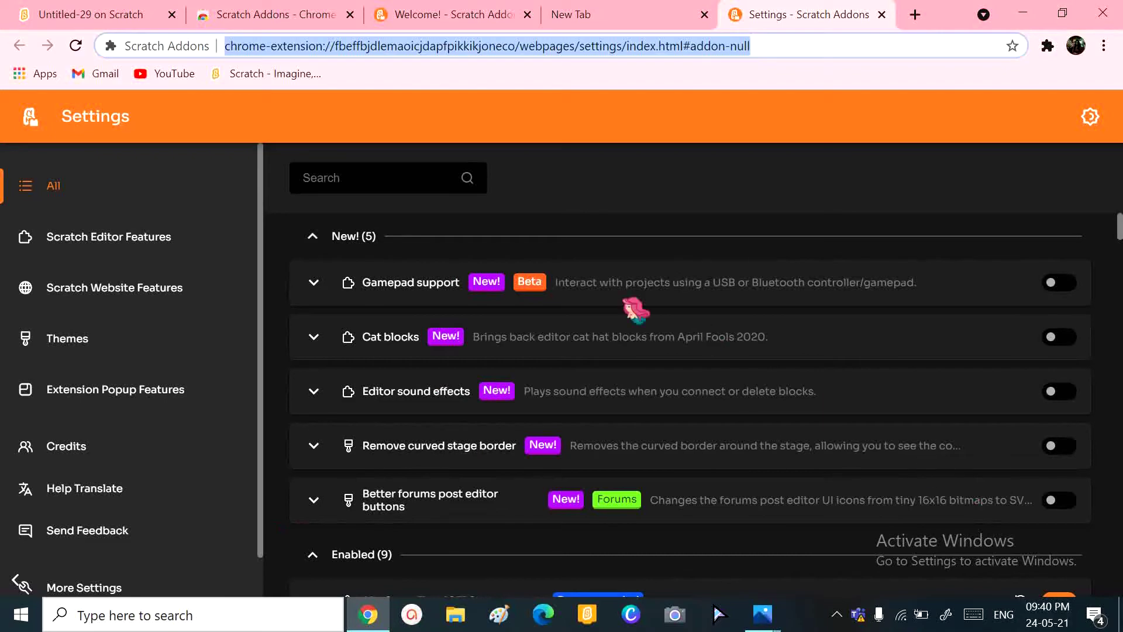
{"action": "scroll", "coordinate": [654, 307], "scroll_direction": "down", "scroll_amount": 3}
{"action": "scroll", "coordinate": [653, 308], "scroll_direction": "down", "scroll_amount": 3}
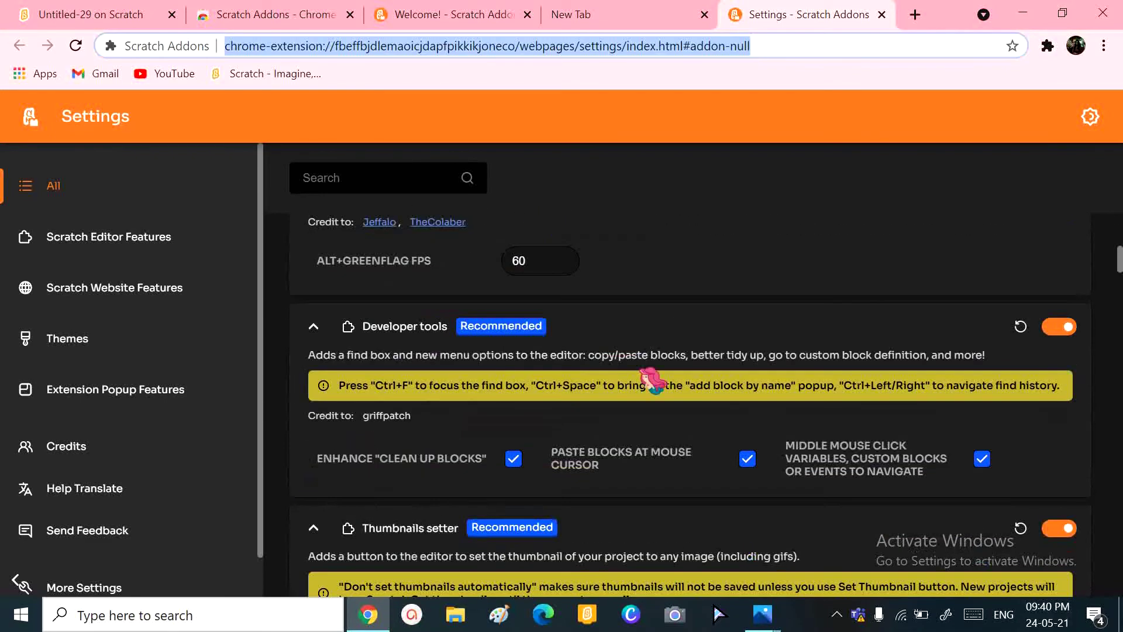
{"action": "scroll", "coordinate": [641, 377], "scroll_direction": "down", "scroll_amount": 4}
{"action": "scroll", "coordinate": [640, 351], "scroll_direction": "up", "scroll_amount": 6}
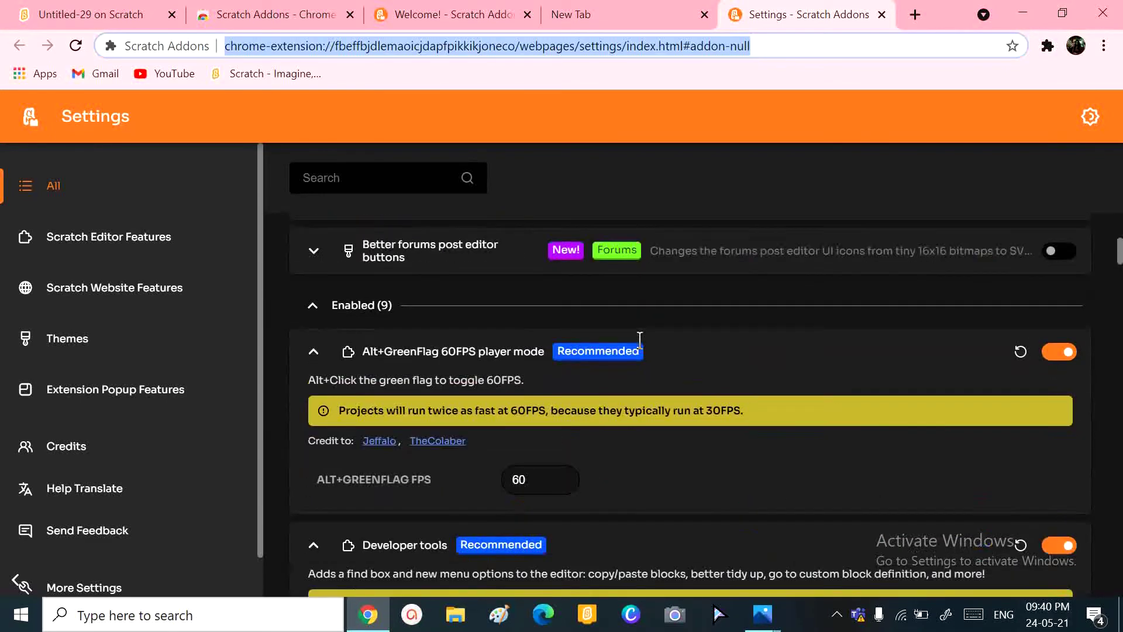
{"action": "scroll", "coordinate": [649, 351], "scroll_direction": "up", "scroll_amount": 3}
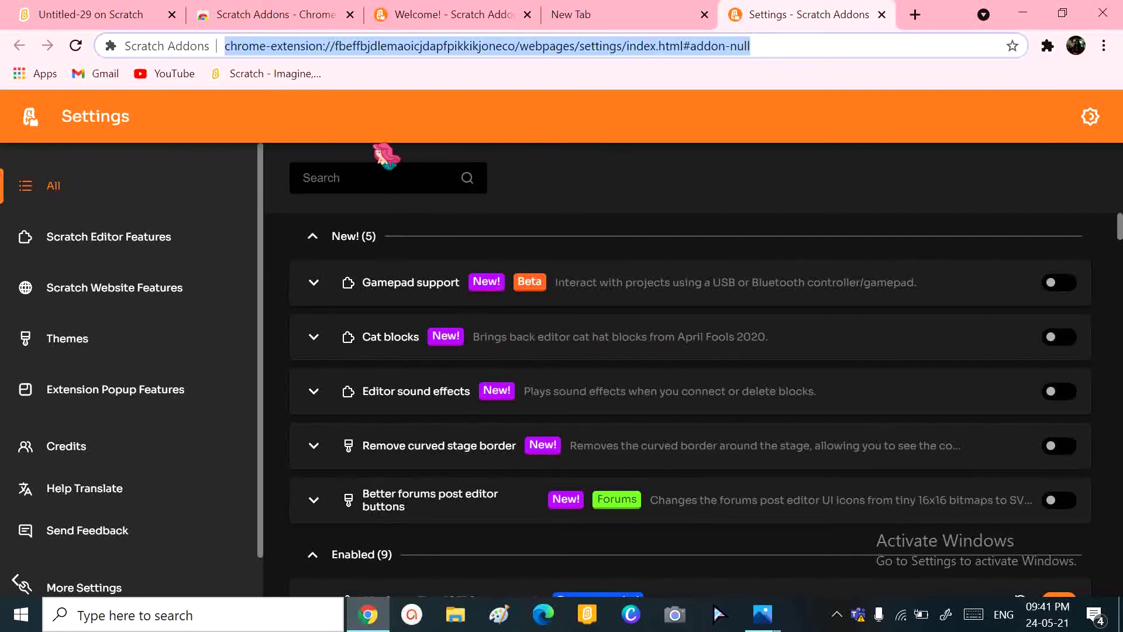
Search for 'cat block', enable Cat blocks, and turn on Watch mouse cursor.
{"action": "left_click", "coordinate": [388, 177]}
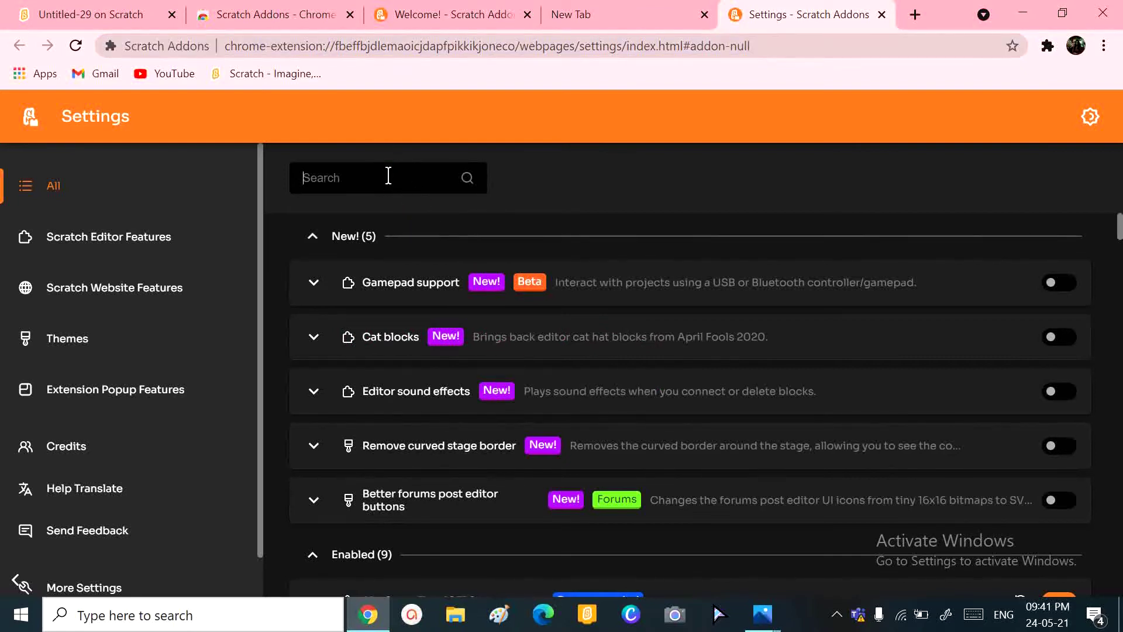
{"action": "type", "text": "cat"}
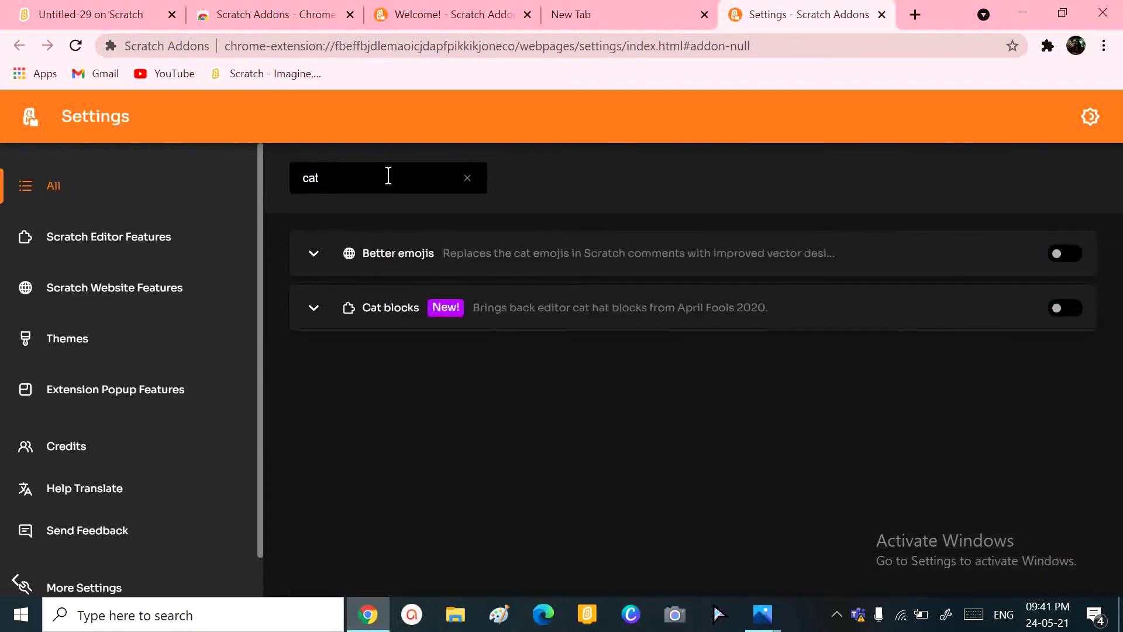
{"action": "type", "text": " block"}
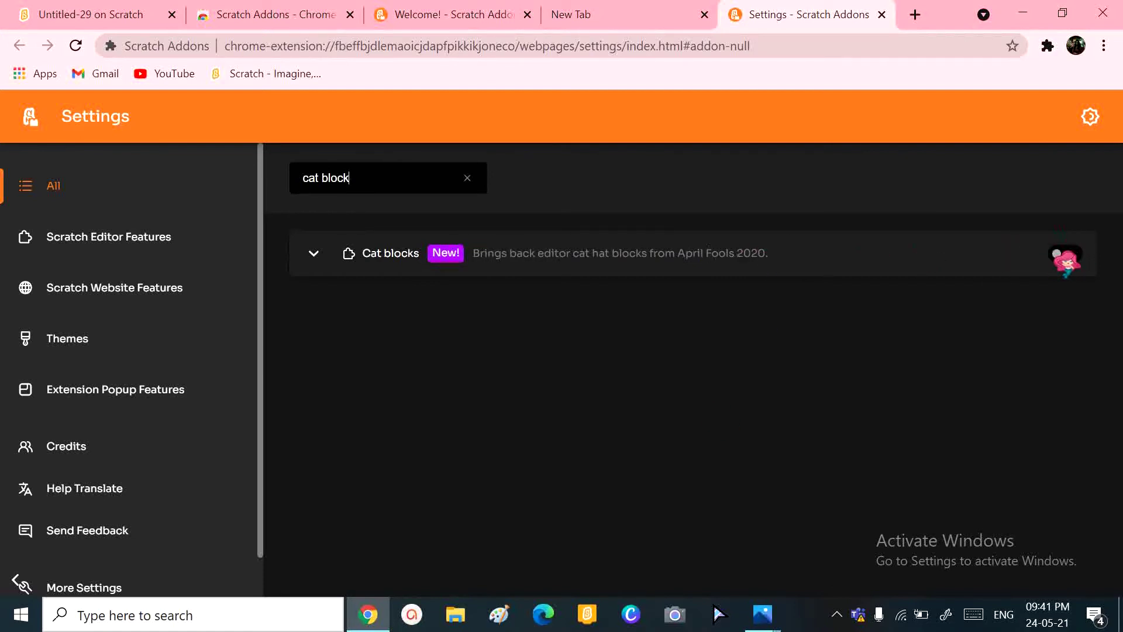
{"action": "left_click", "coordinate": [1065, 254]}
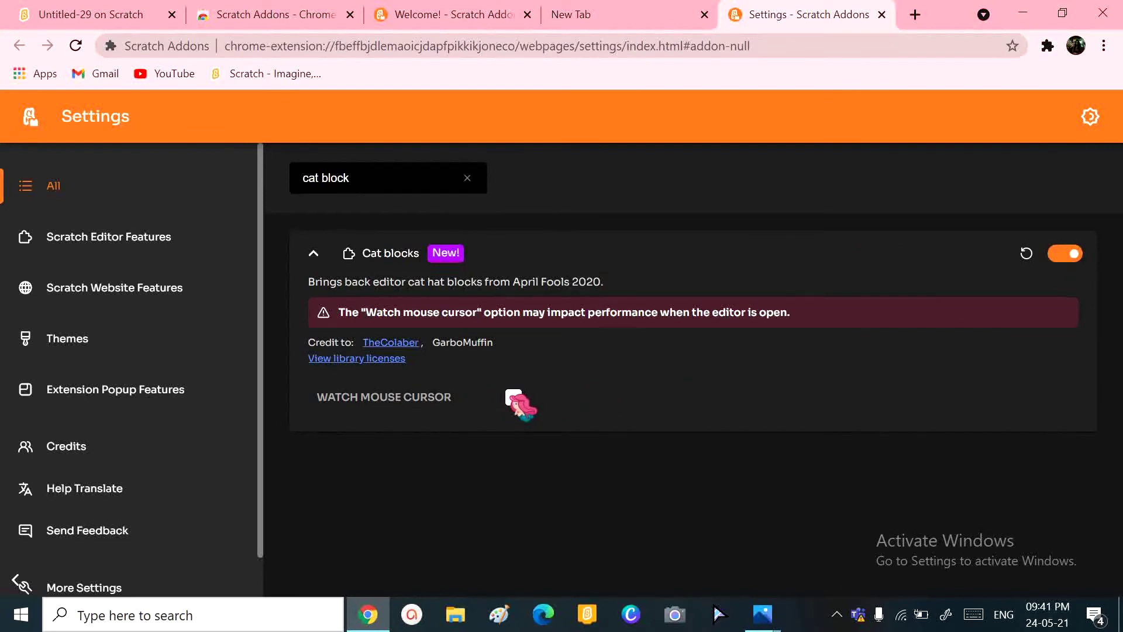
{"action": "left_click", "coordinate": [513, 398]}
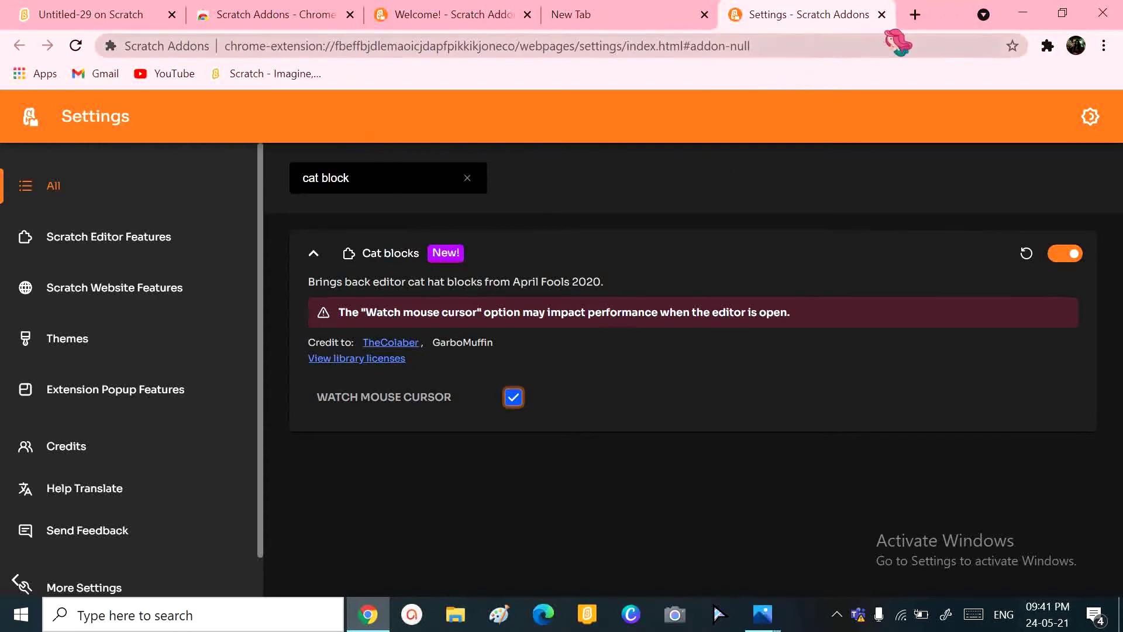
Reload the Untitled-29 editor and view the cat-eared Events hat blocks.
{"action": "left_click", "coordinate": [114, 14]}
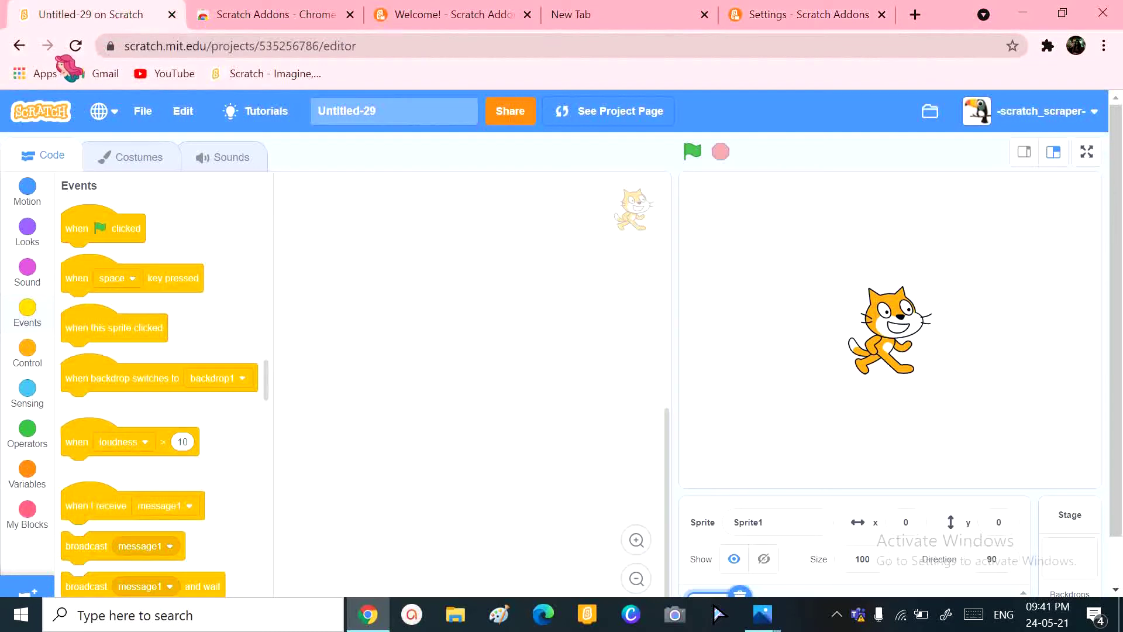
{"action": "left_click", "coordinate": [76, 46]}
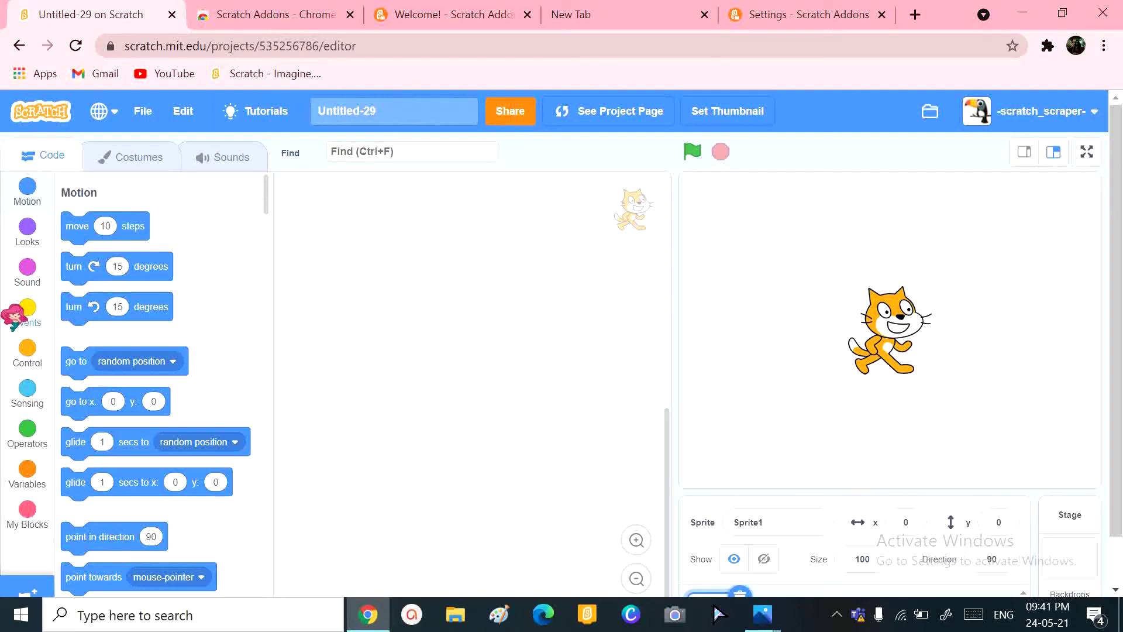
{"action": "left_click", "coordinate": [19, 314]}
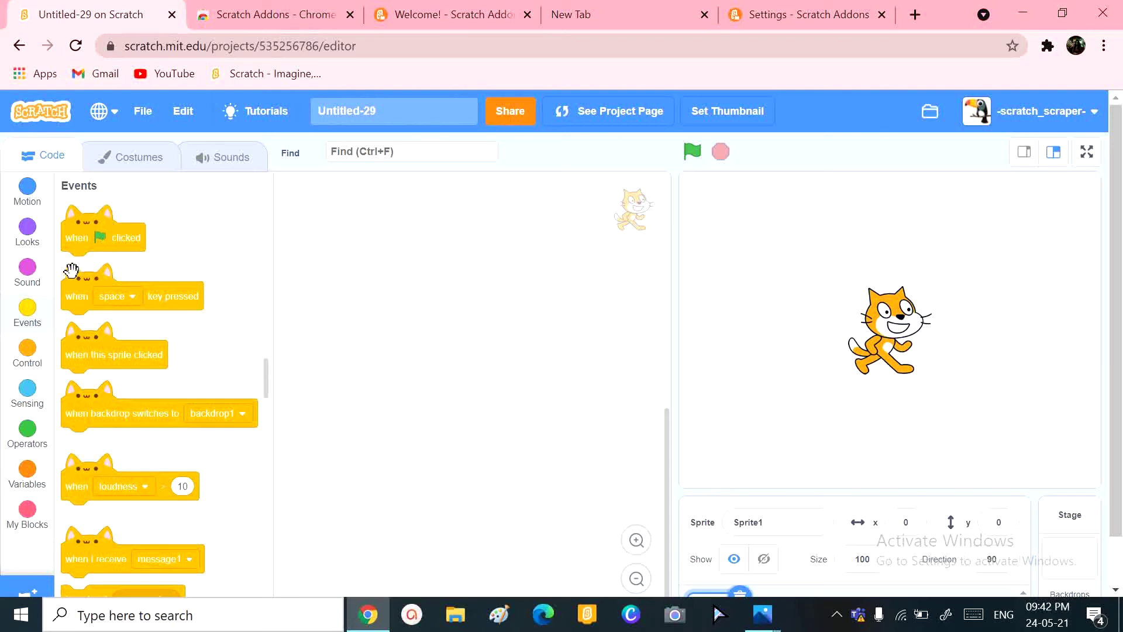
{"action": "scroll", "coordinate": [176, 294], "scroll_direction": "down", "scroll_amount": 5}
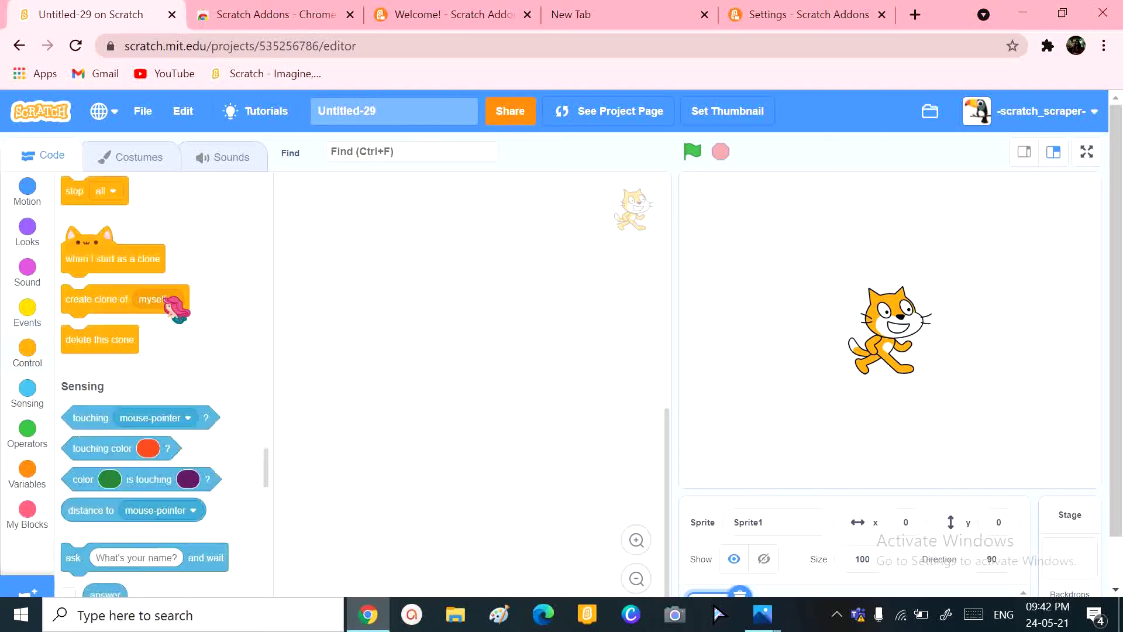
{"action": "scroll", "coordinate": [175, 308], "scroll_direction": "down", "scroll_amount": 5}
{"action": "scroll", "coordinate": [176, 309], "scroll_direction": "up", "scroll_amount": 5}
{"action": "scroll", "coordinate": [161, 296], "scroll_direction": "down", "scroll_amount": 5}
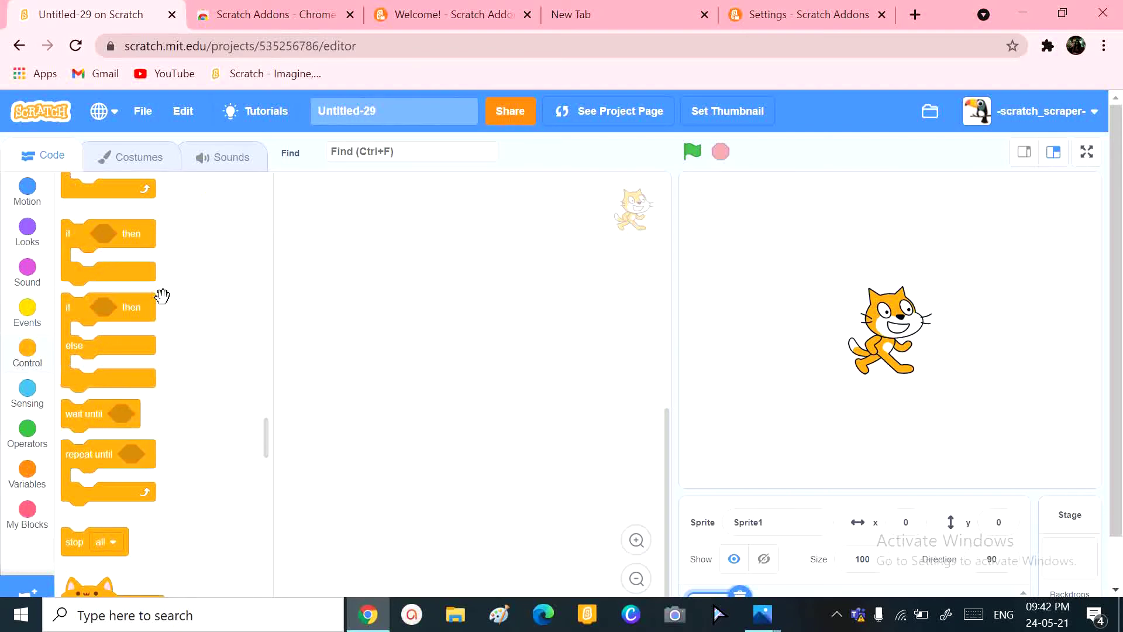
{"action": "scroll", "coordinate": [176, 303], "scroll_direction": "down", "scroll_amount": 5}
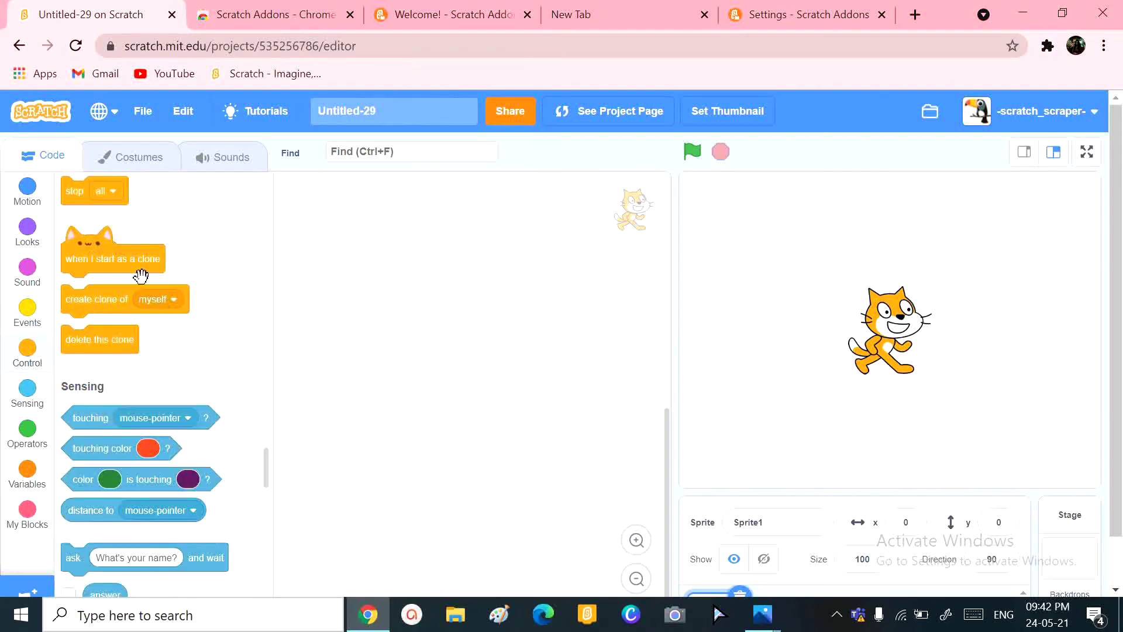
{"action": "scroll", "coordinate": [146, 381], "scroll_direction": "down", "scroll_amount": 1}
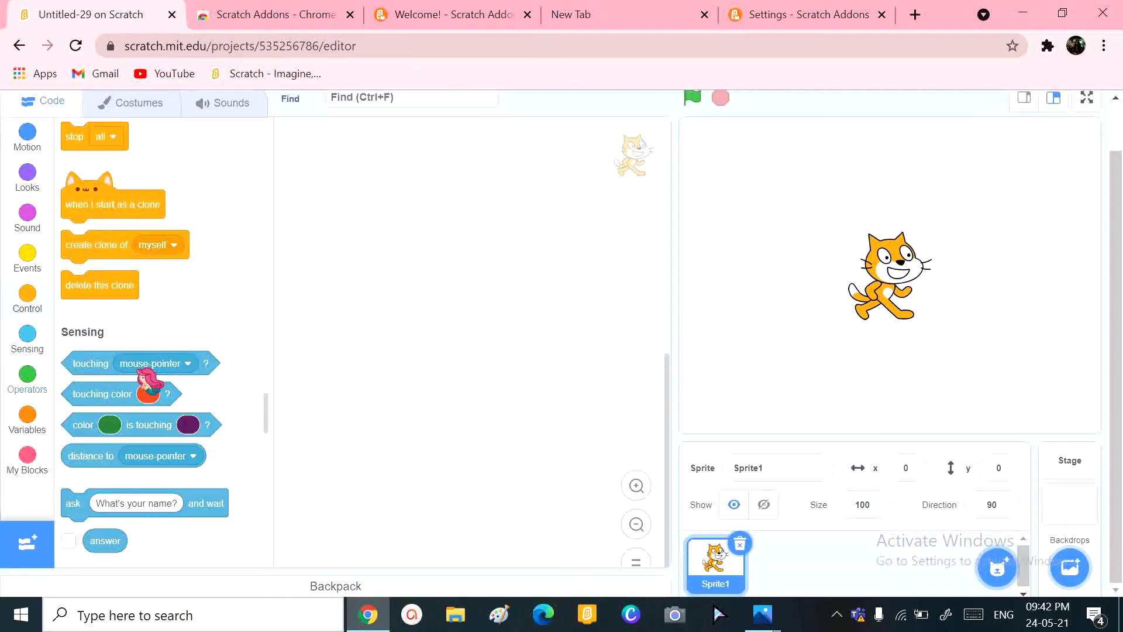
{"action": "scroll", "coordinate": [159, 372], "scroll_direction": "down", "scroll_amount": 5}
{"action": "scroll", "coordinate": [161, 375], "scroll_direction": "down", "scroll_amount": 5}
{"action": "scroll", "coordinate": [161, 378], "scroll_direction": "down", "scroll_amount": 3}
{"action": "scroll", "coordinate": [150, 334], "scroll_direction": "up", "scroll_amount": 5}
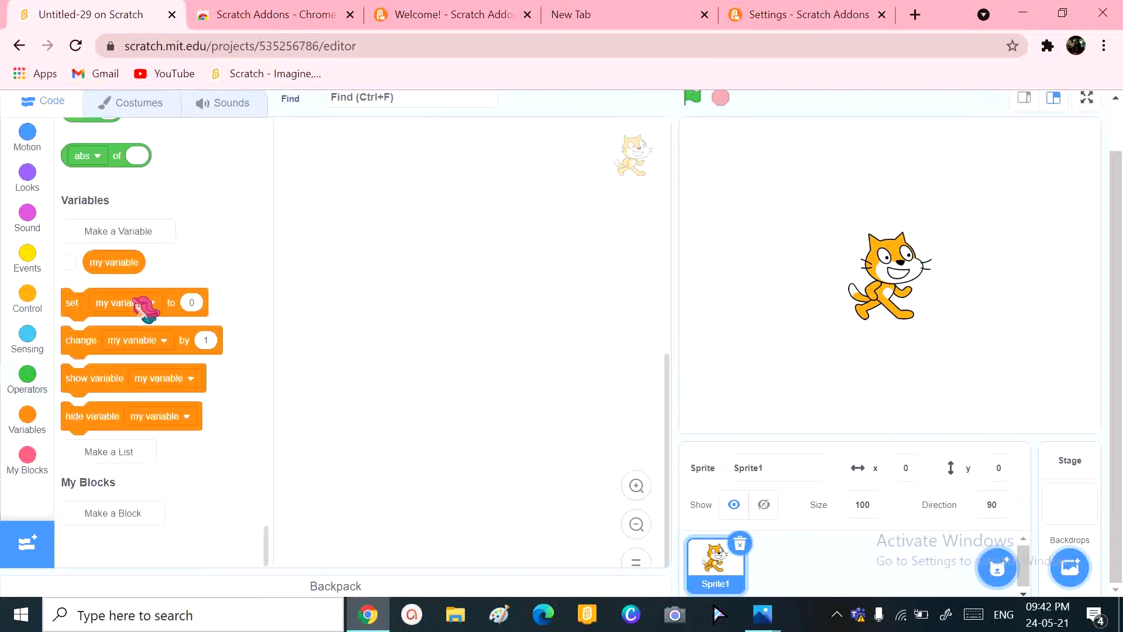
Make a custom block named Move, then drag 'when flag clicked' under its define hat.
{"action": "left_click", "coordinate": [133, 517]}
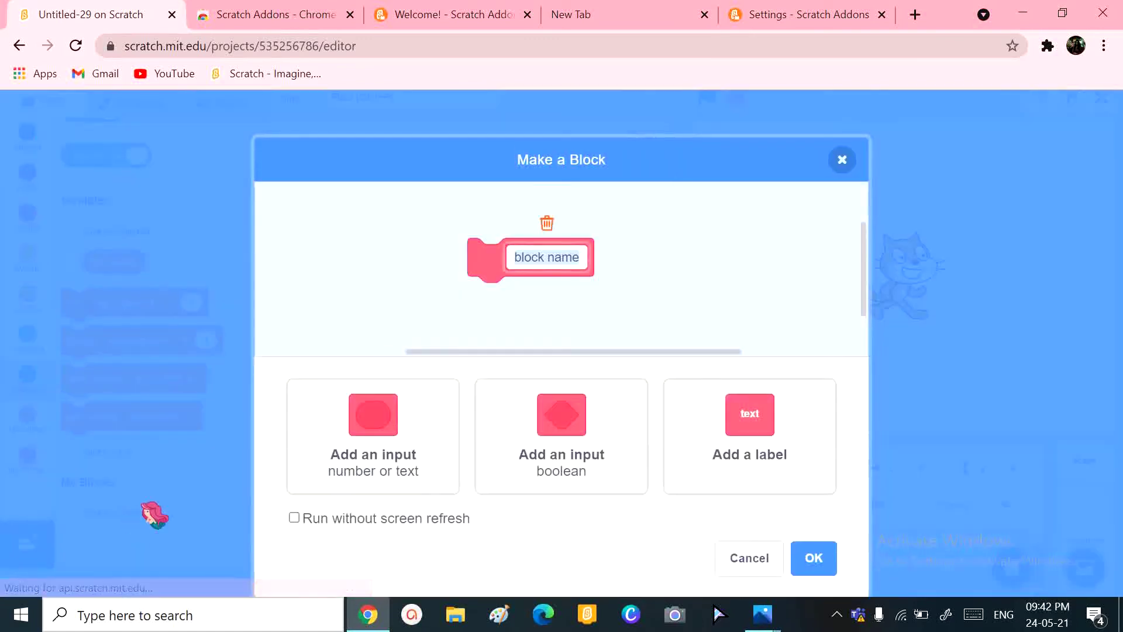
{"action": "left_click", "coordinate": [414, 391]}
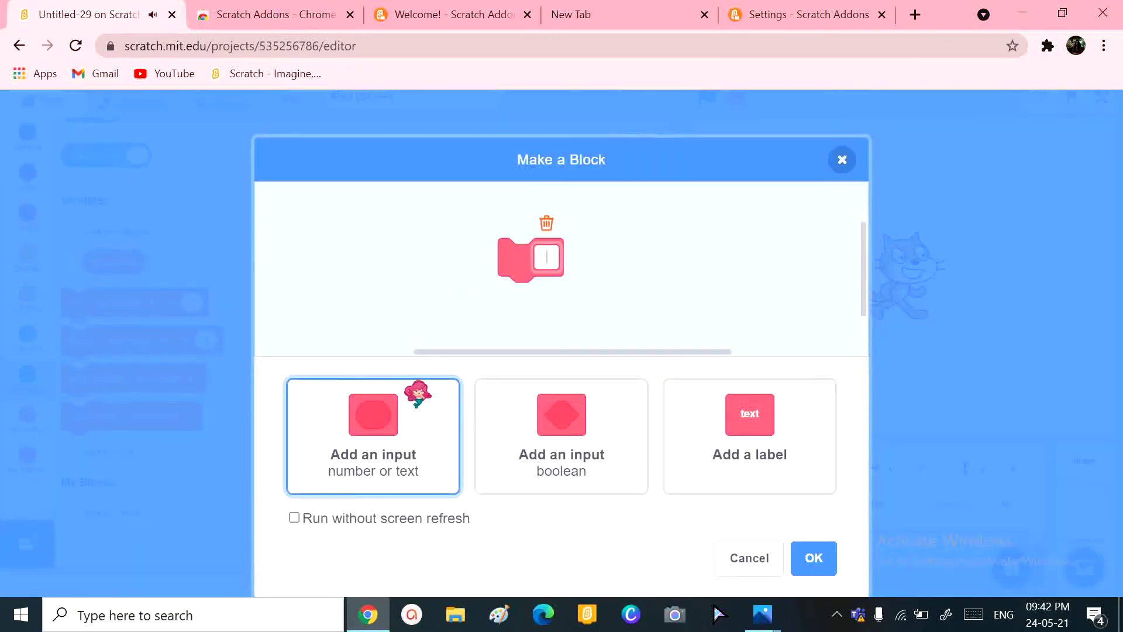
{"action": "type", "text": "Move"}
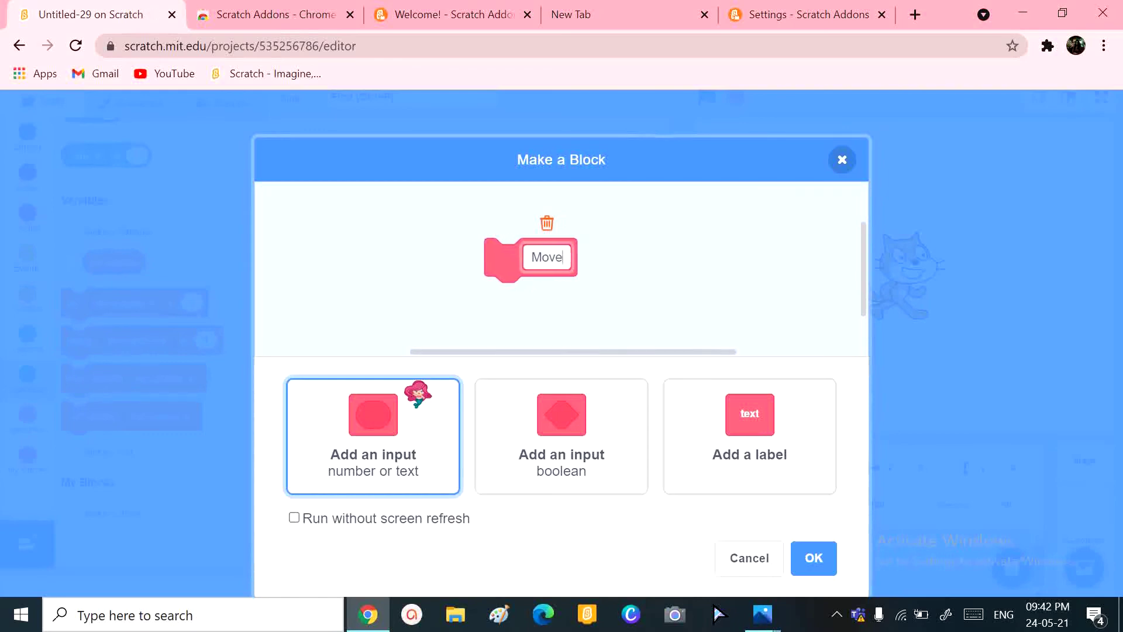
{"action": "left_click", "coordinate": [807, 558]}
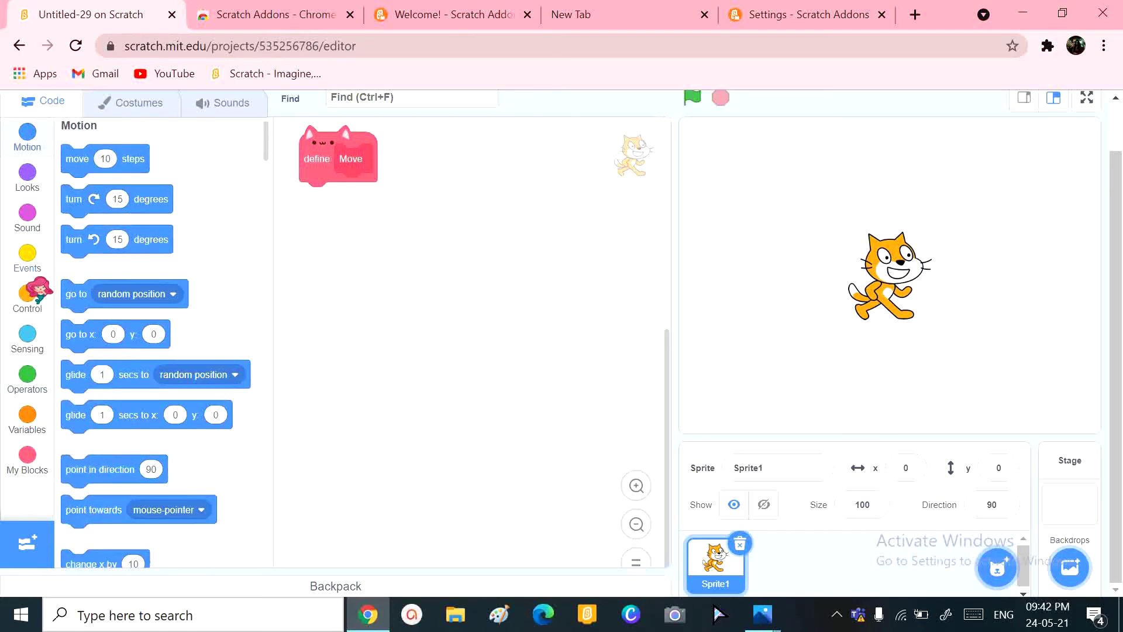
{"action": "left_click", "coordinate": [29, 256]}
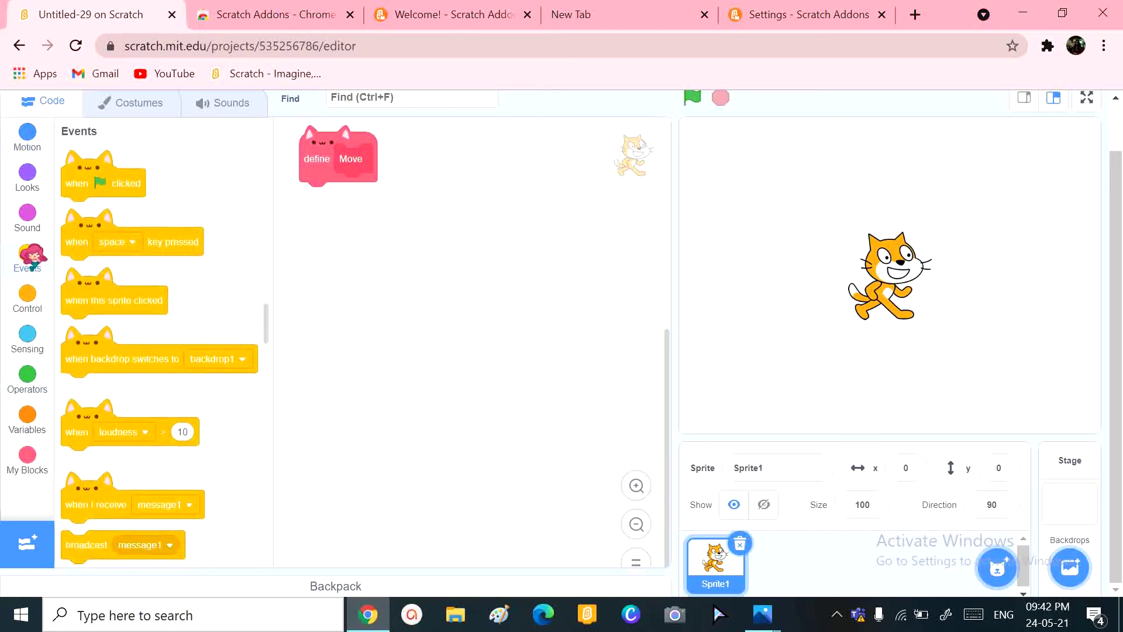
{"action": "left_click_drag", "start_coordinate": [79, 175], "coordinate": [329, 244]}
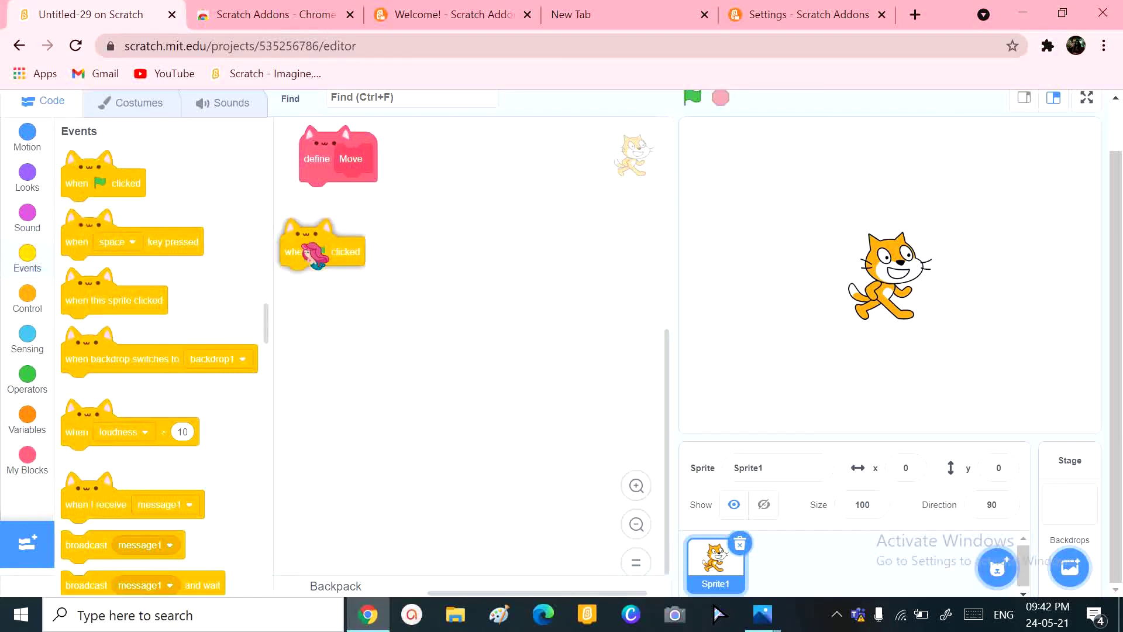